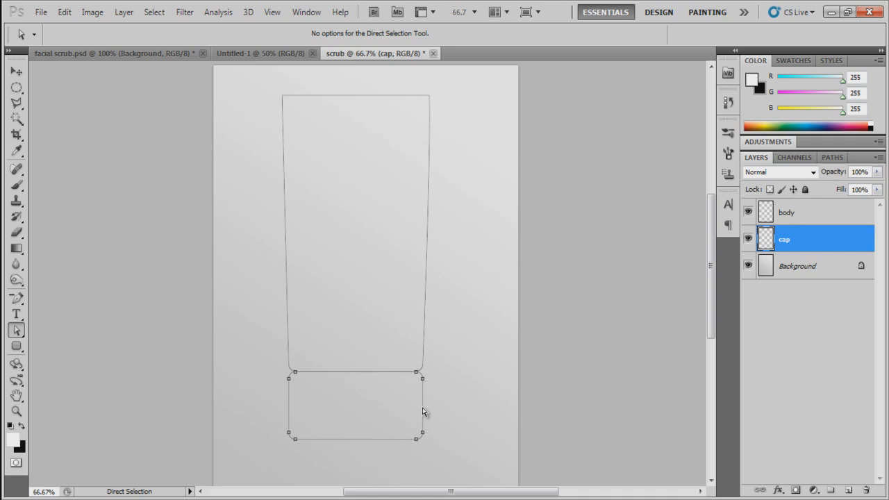
Fill the cap path's selection with an orange metallic gradient, then load the tube body's outline as a selection.
right_click(424, 412)
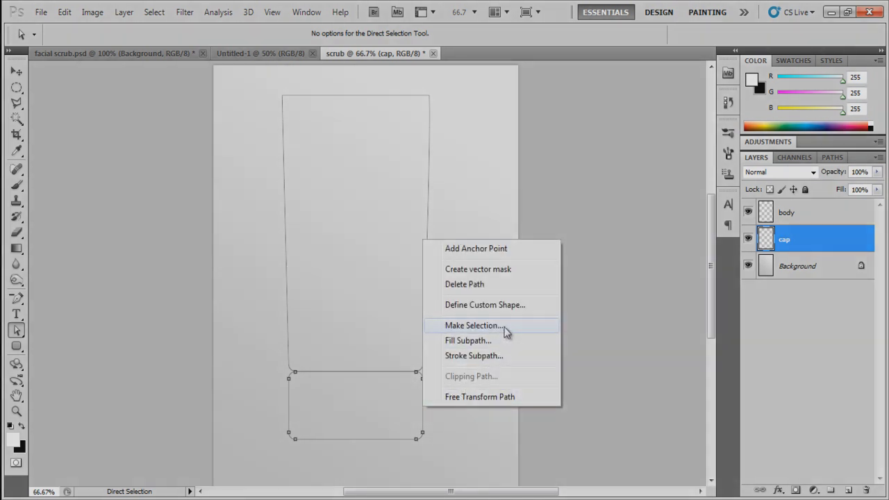
left_click(502, 326)
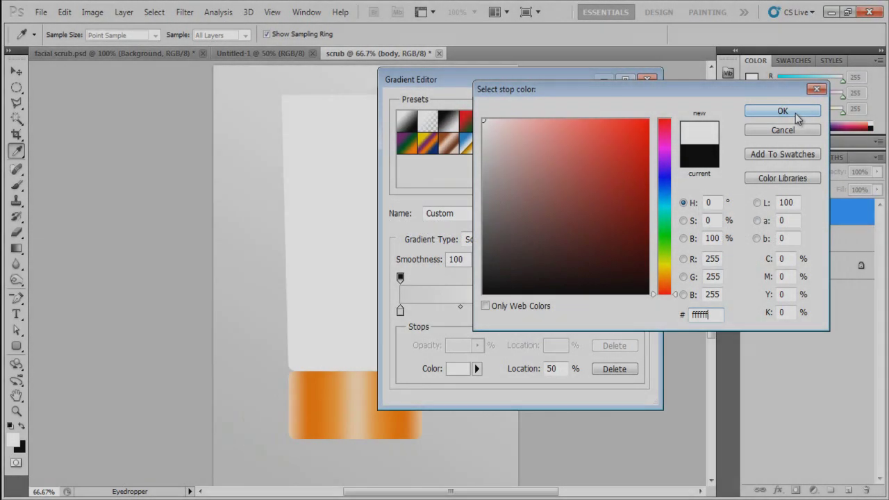
left_click(795, 113)
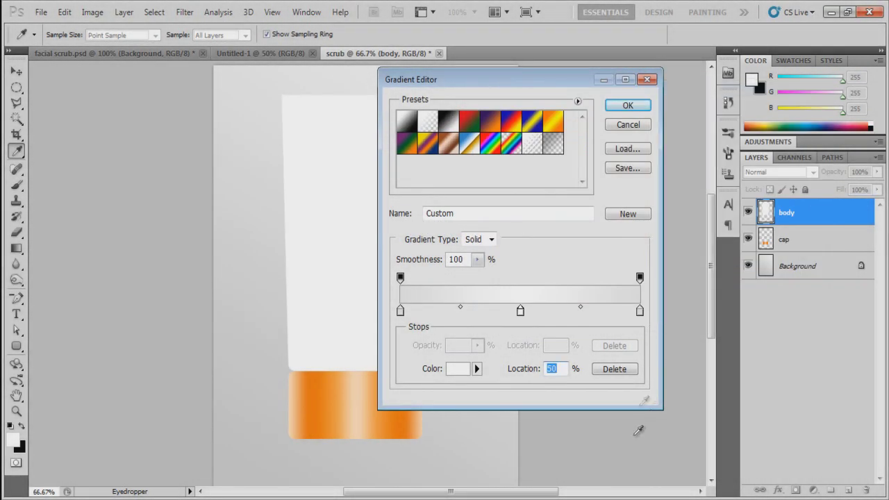
left_click(628, 105)
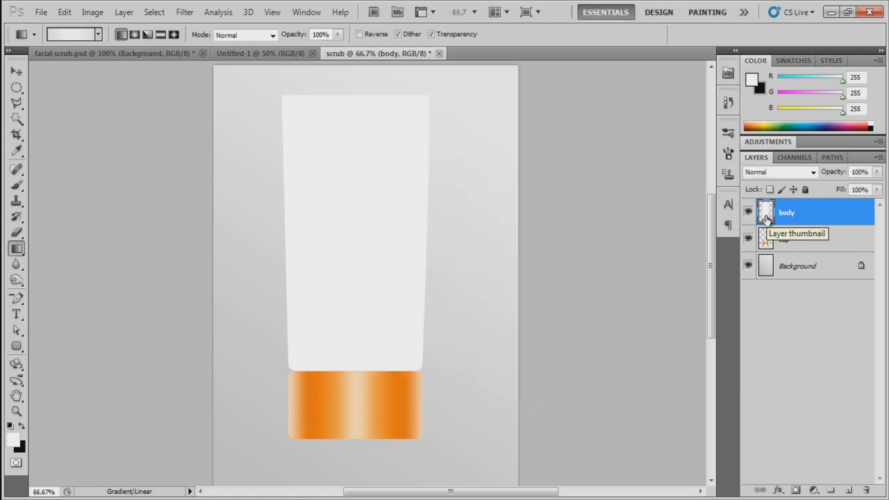
left_click(766, 215, "ctrl")
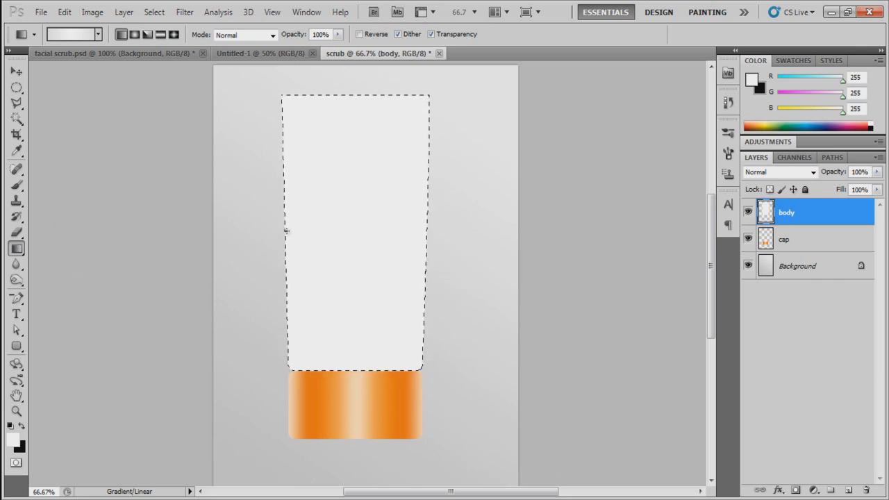
Fill the body selection with a left-to-right gradient and the curved label strip with green.
left_click_drag(286, 231, 422, 227)
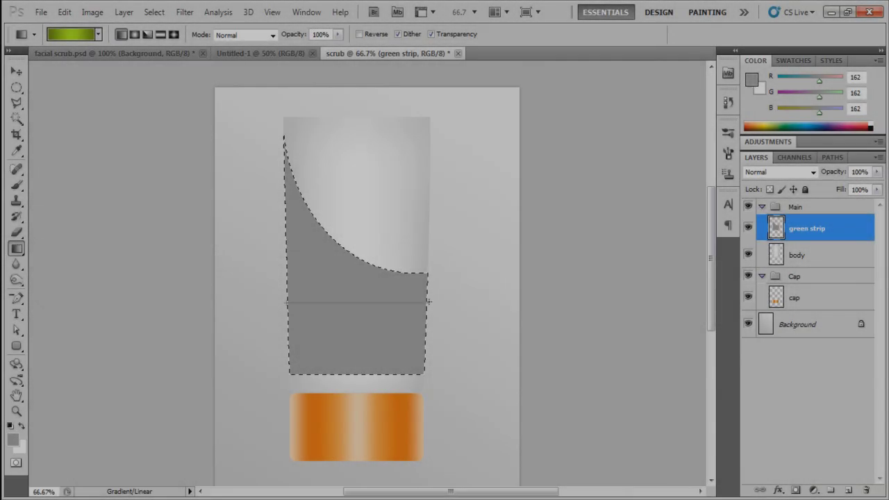
left_click_drag(285, 302, 611, 402)
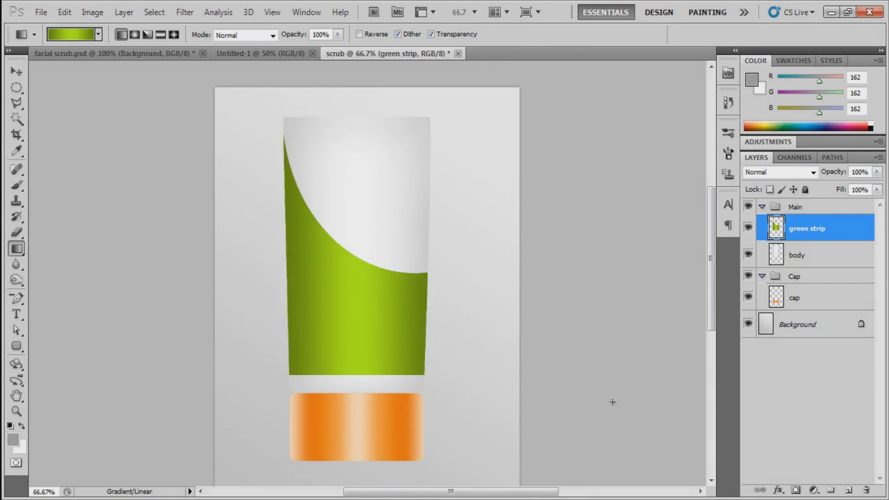
key("w")
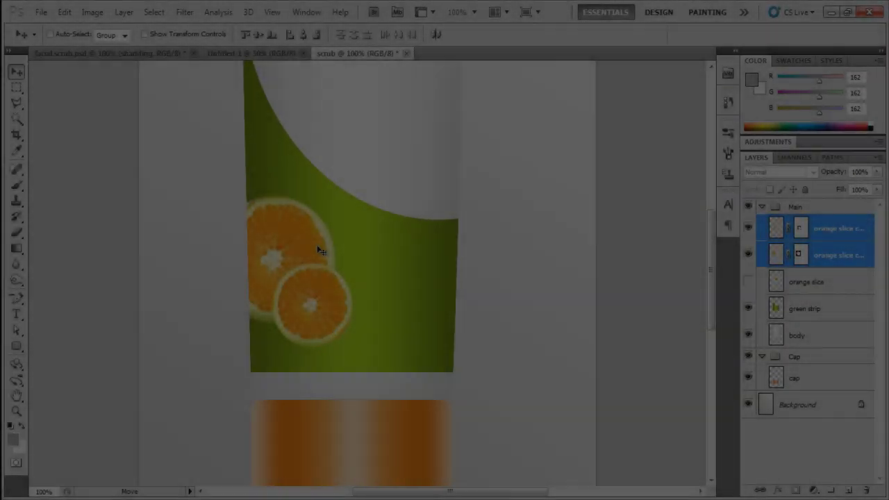
Move the two orange slices lower on the green label and select the top slice copy layer.
left_click_drag(321, 249, 315, 286)
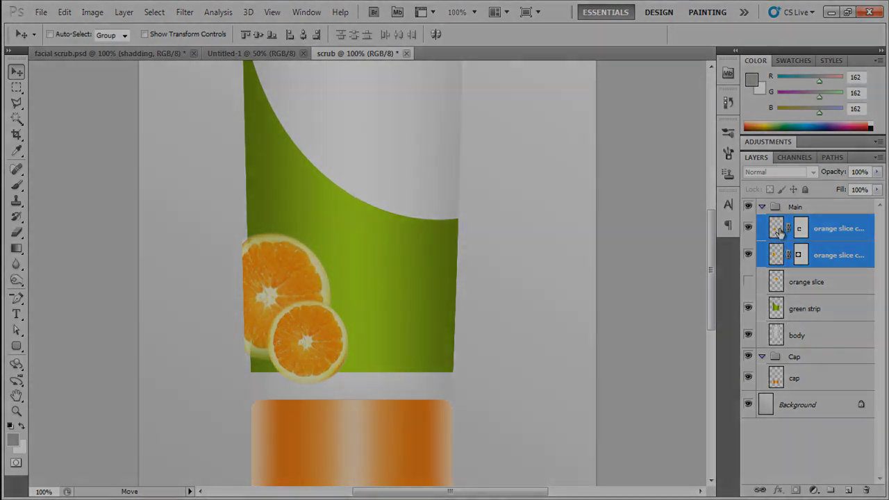
left_click(781, 234)
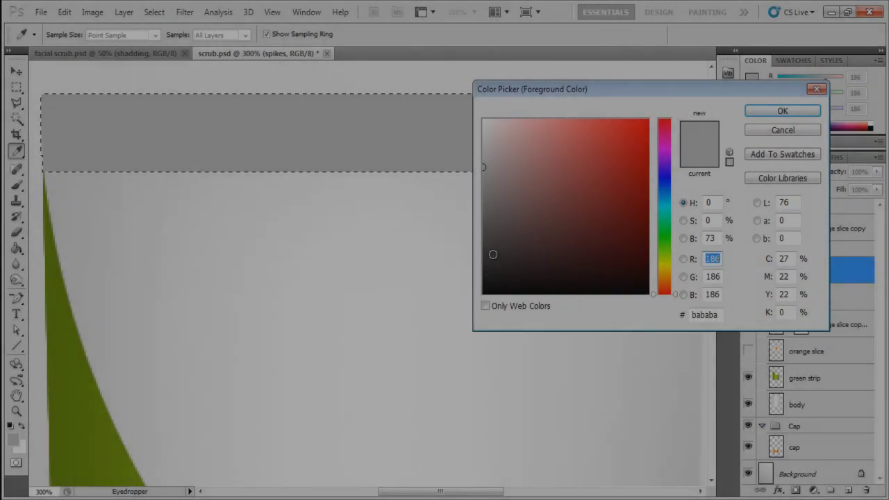
Set the foreground to dark grey 393737 and choose the Line tool for the seal spikes.
left_click(490, 245)
left_click_drag(489, 245, 487, 255)
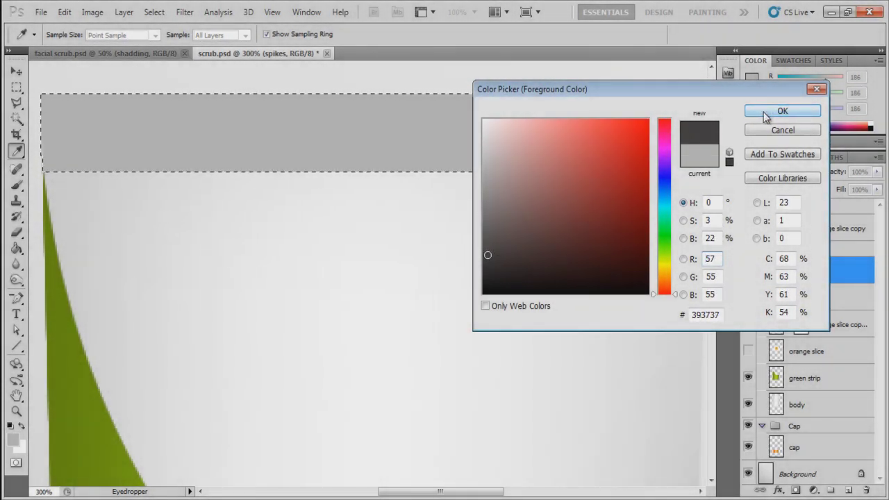
left_click(781, 111)
key("v")
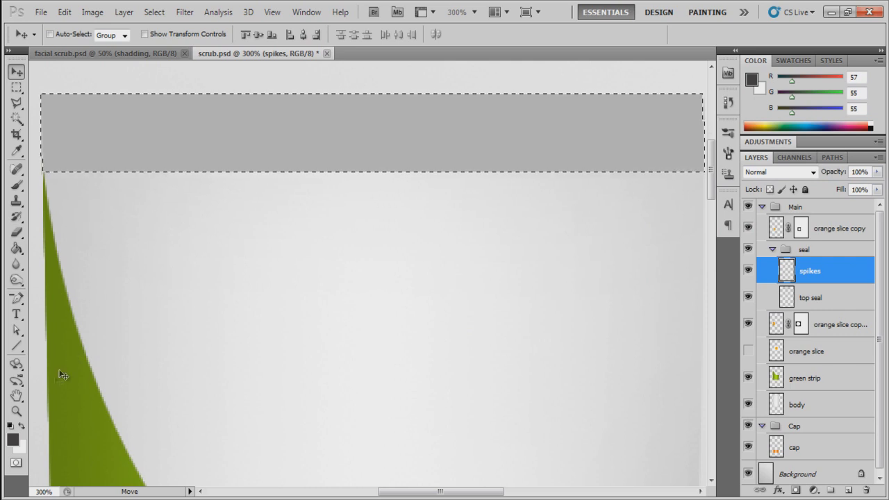
left_click(17, 345)
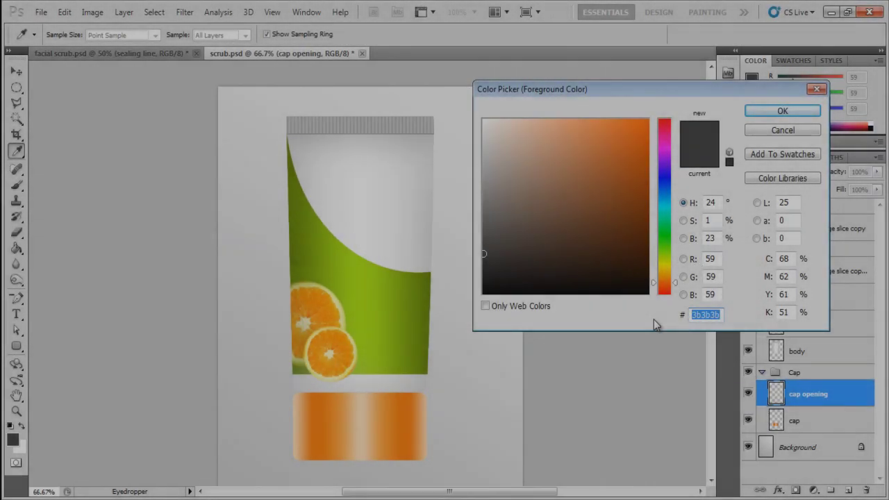
Set the foreground colour to brown a34100 for the cap opening.
type("a34")
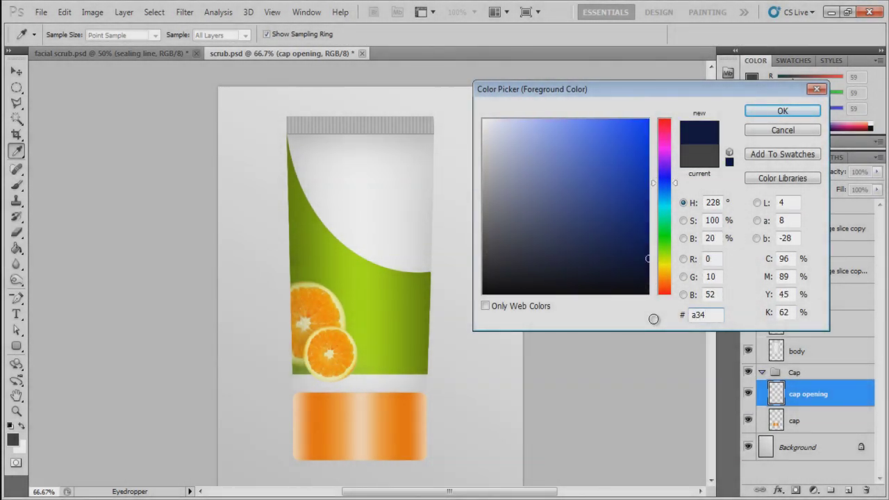
type("100")
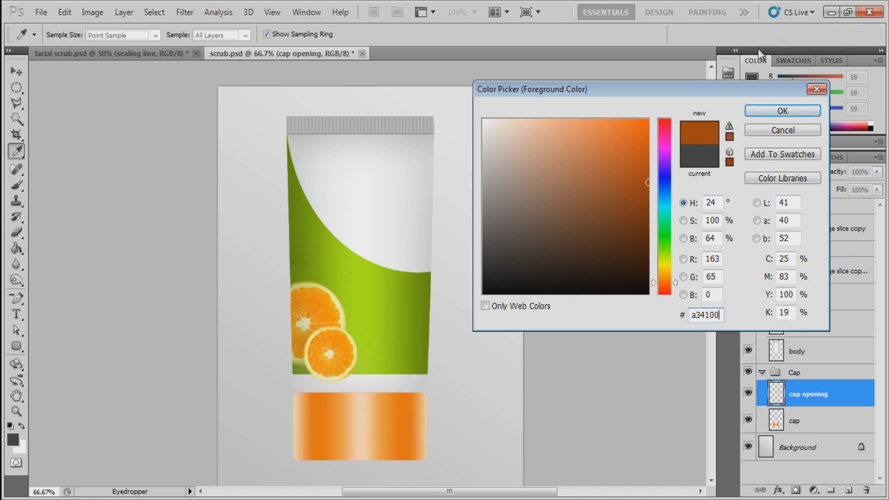
left_click(757, 113)
key("g")
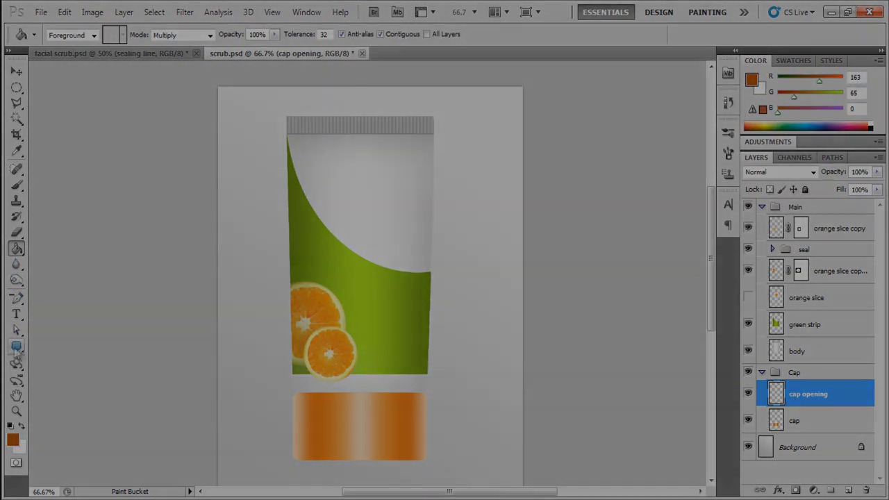
left_click(16, 347)
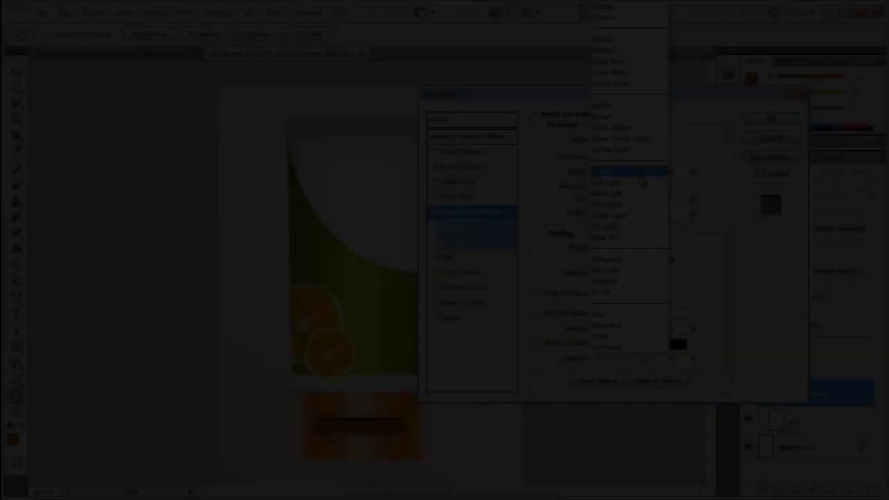
Bevel the cap opening with Overlay highlights; give the top line a Drop Shadow, distance 1, size 0.
left_click(639, 172)
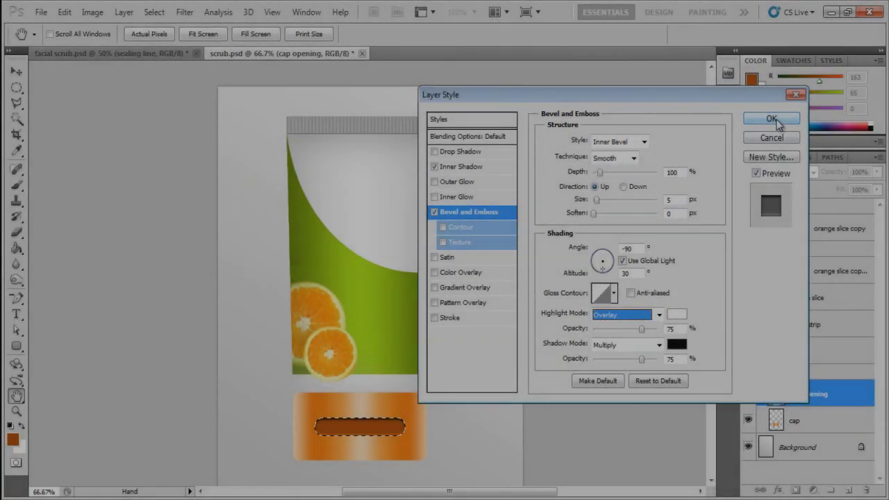
left_click(772, 120)
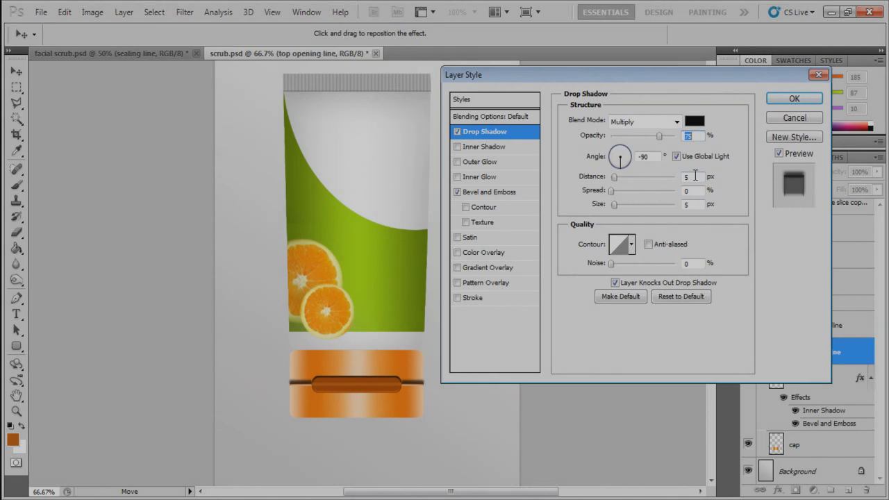
left_click(691, 176)
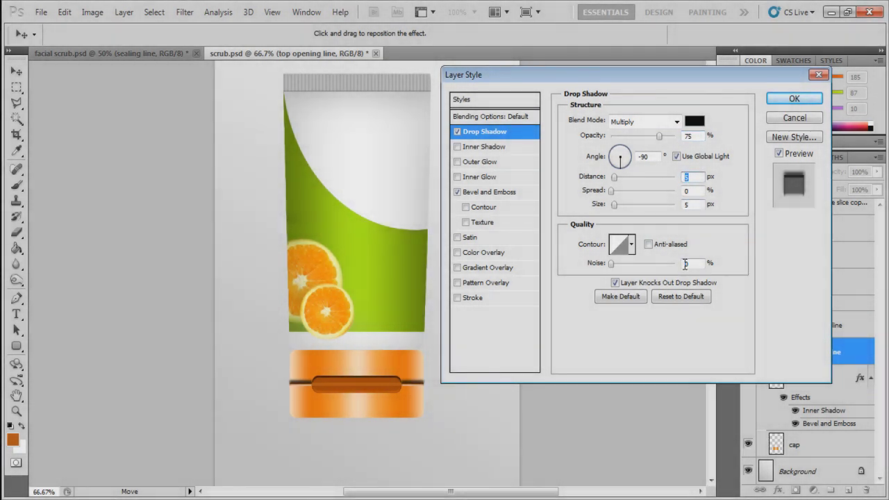
type("1")
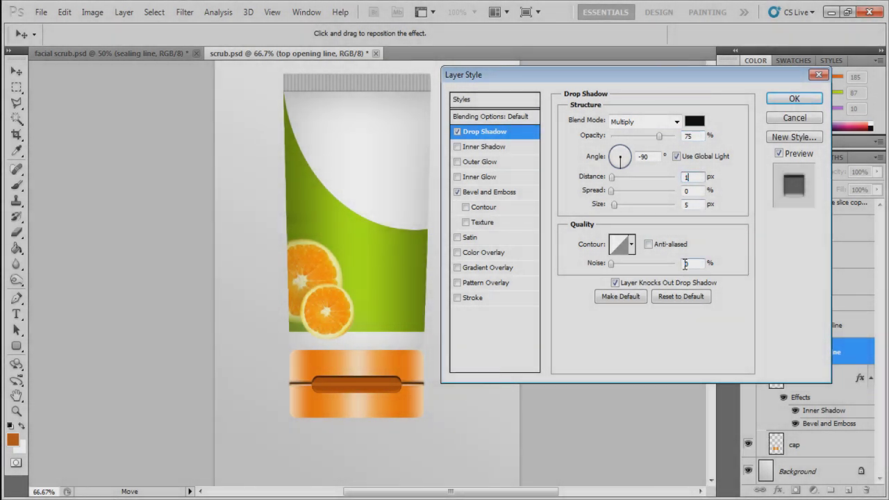
left_click(688, 204)
type("0")
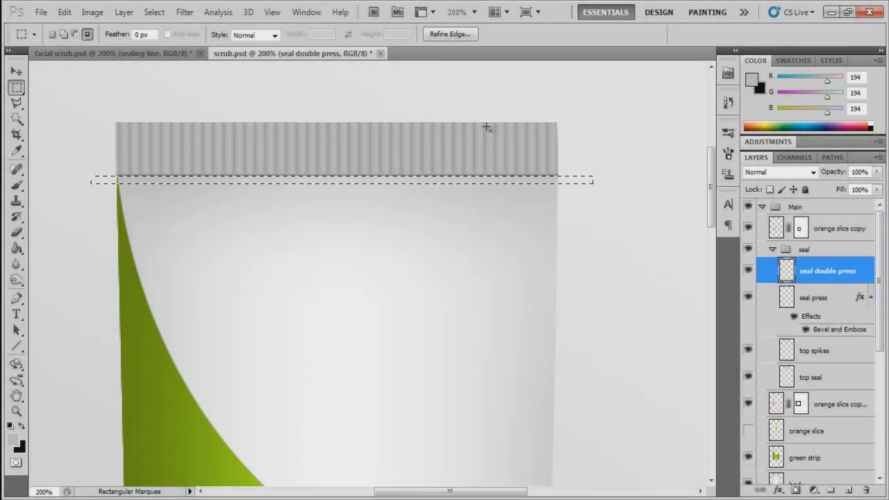
Set the streak lighting layer's opacity to 100%.
left_click_drag(880, 327, 880, 347)
left_click_drag(879, 345, 880, 349)
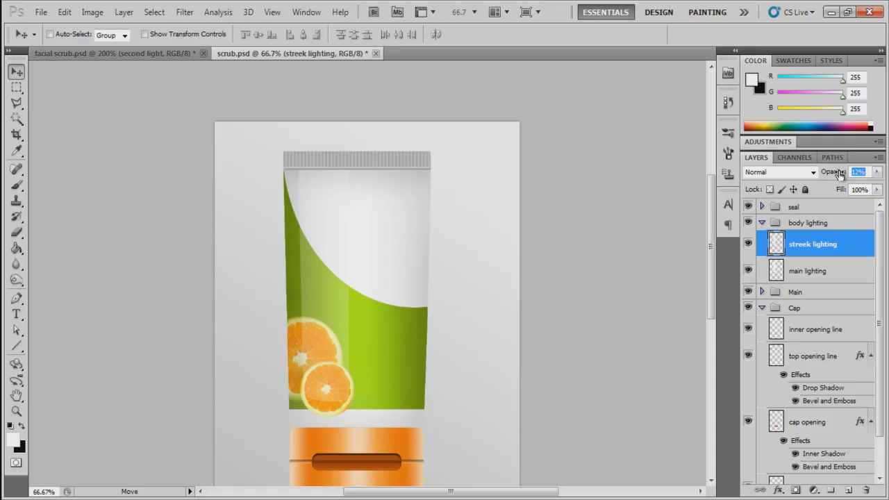
type("100")
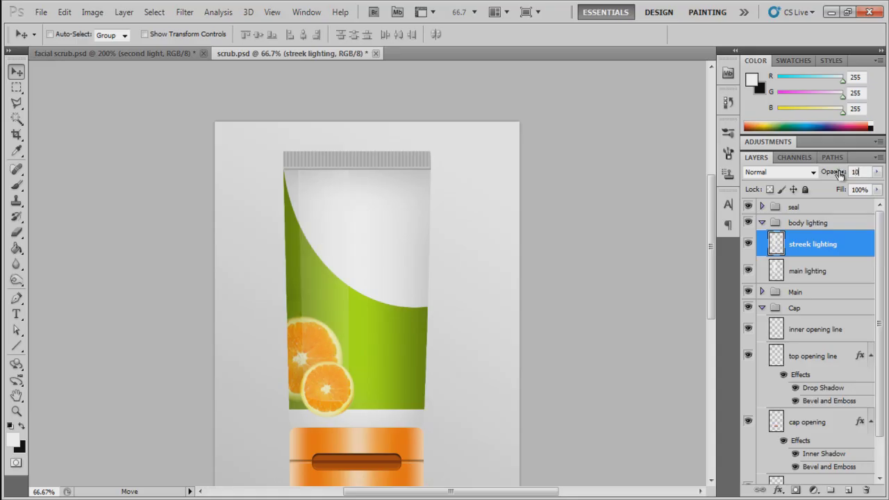
key("Return")
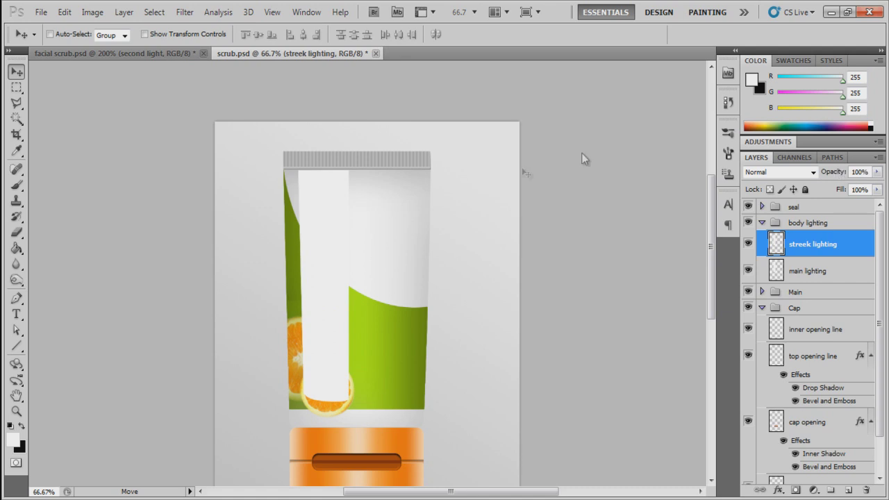
Free-transform the white streak lighting, then load the tube body's outline as a selection.
key("ctrl+t")
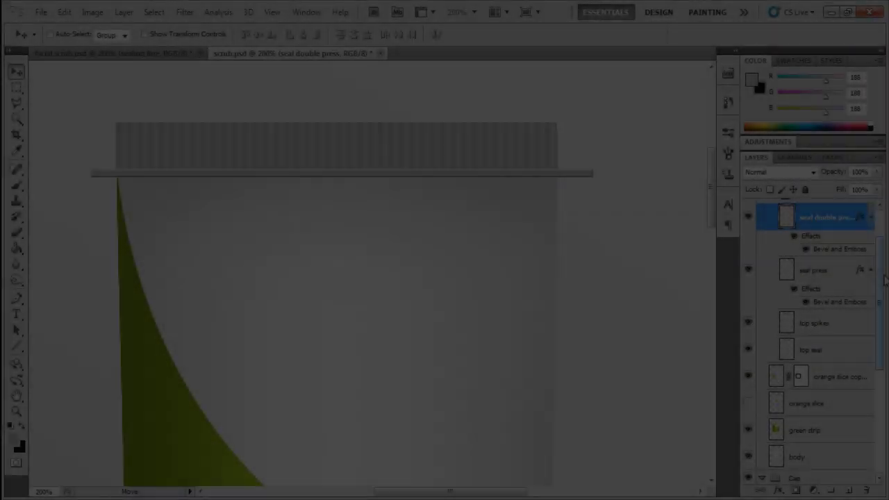
scroll(884, 323, "down", 3)
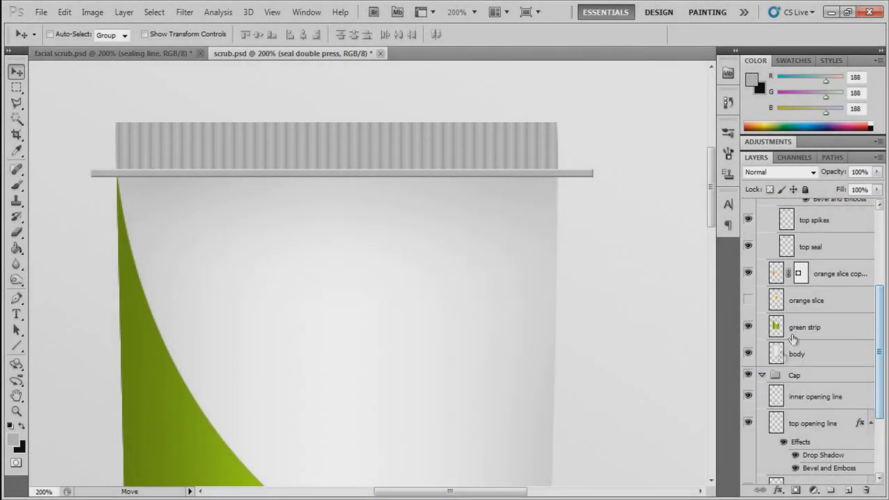
left_click(776, 361, "ctrl")
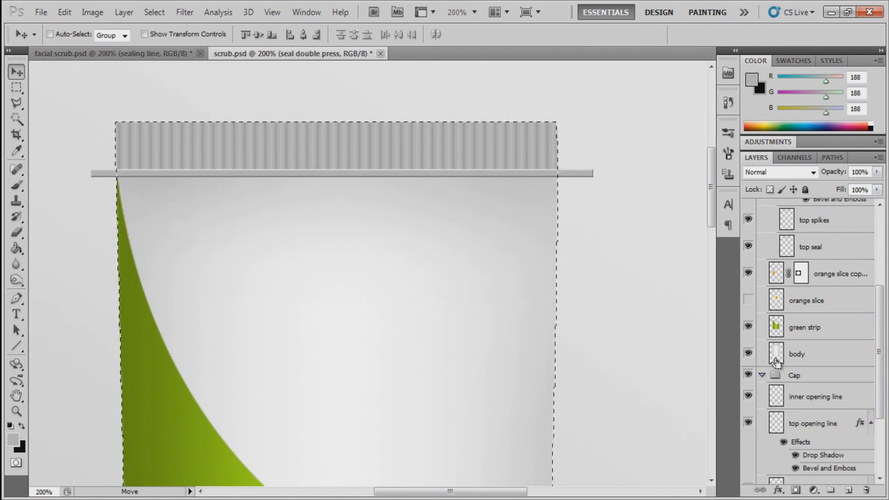
scroll(883, 252, "up", 5)
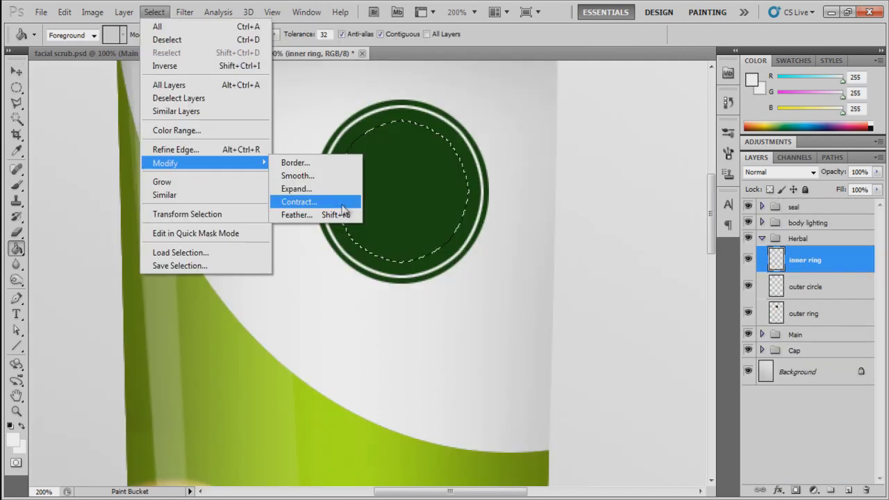
Contract the selection by 5 px for the seal's inner ring, zoom out, and collapse the Herbal group.
left_click(286, 201)
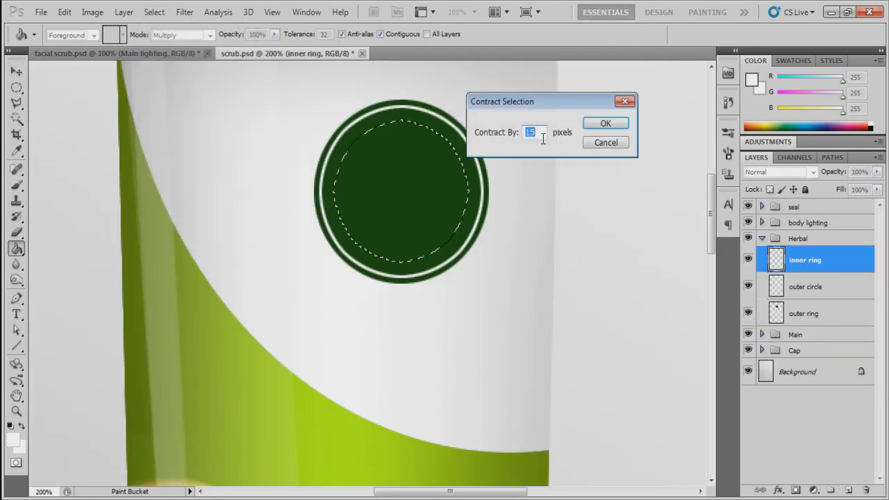
type("5")
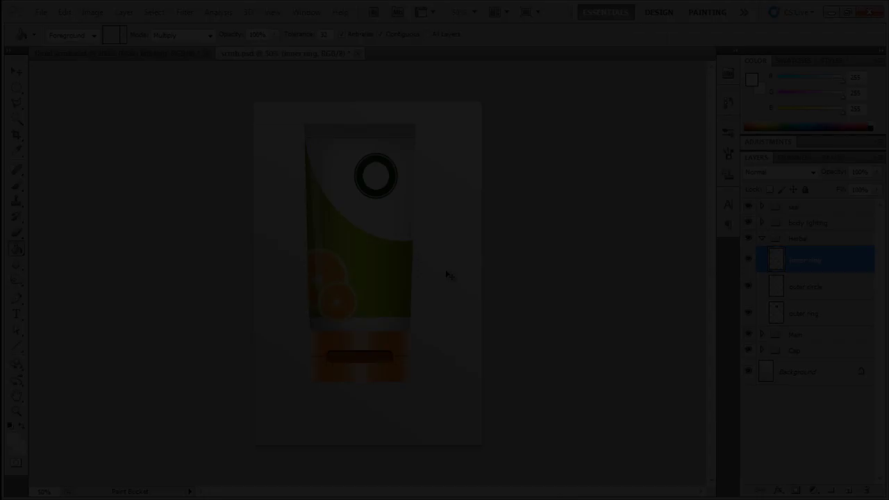
key("ctrl+minus")
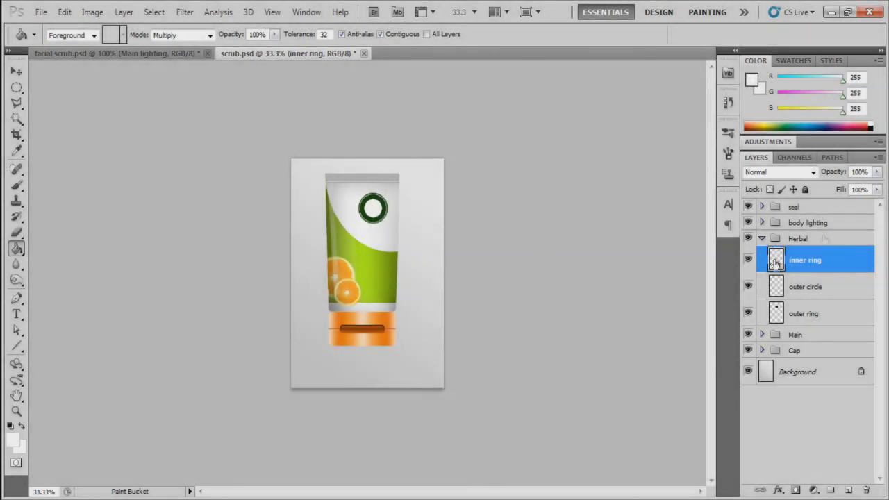
left_click(761, 240)
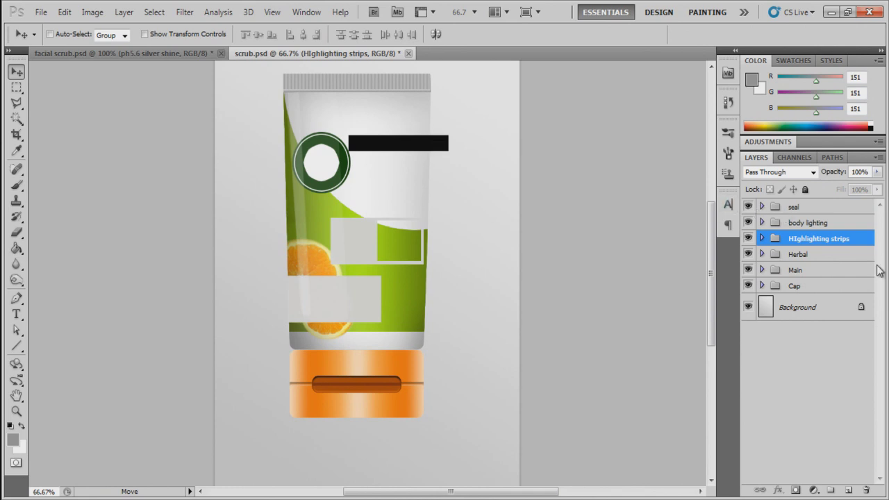
Draw an ellipse inside the HERBAL seal and place a black clover shape at its centre.
left_click(762, 238)
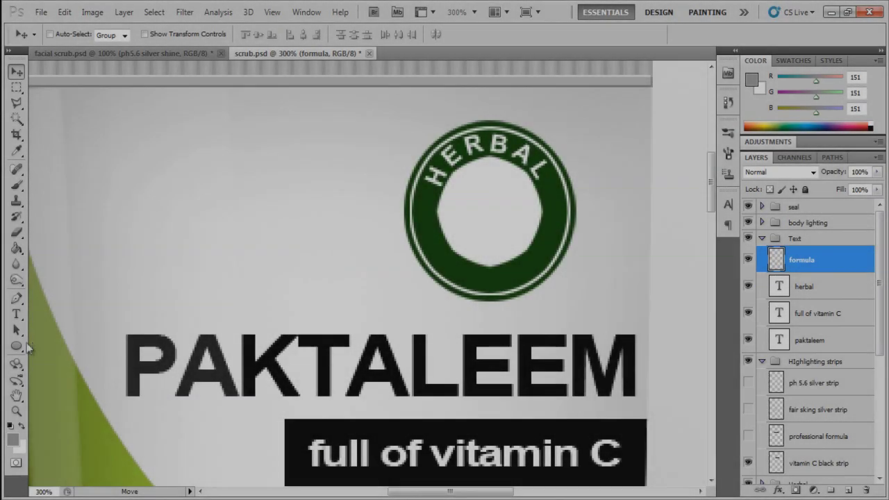
left_click(16, 345)
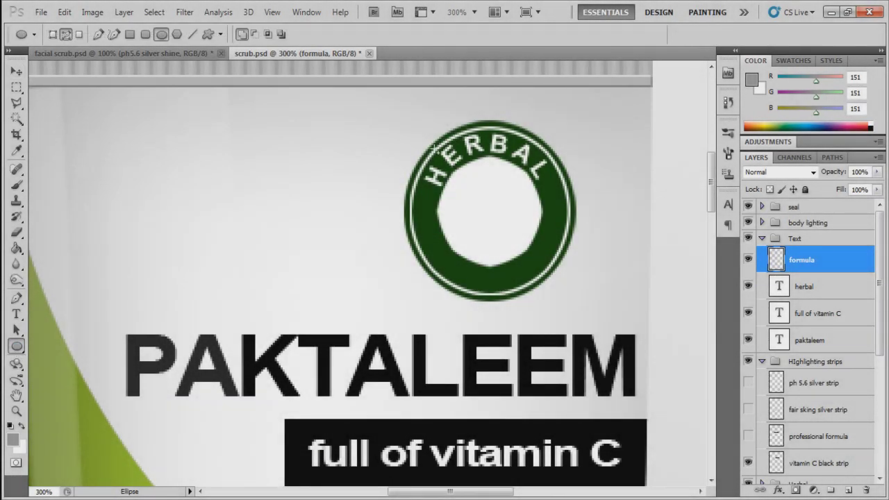
left_click_drag(469, 200, 559, 289)
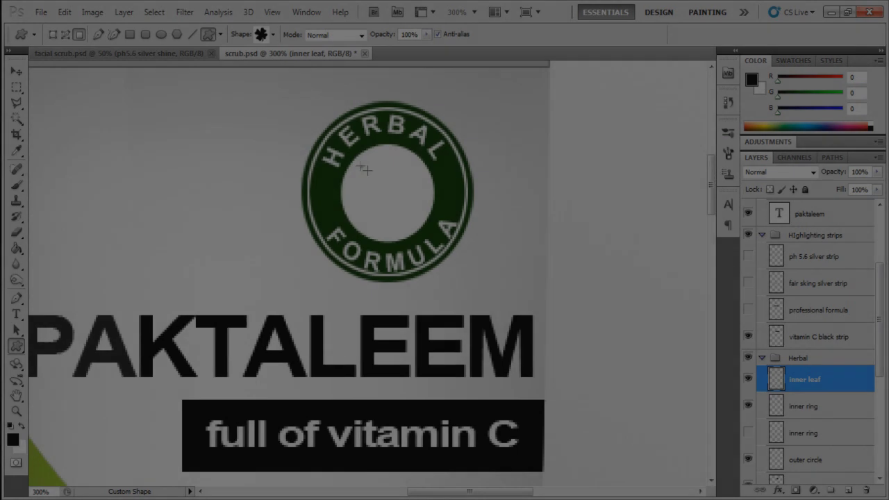
left_click_drag(360, 166, 411, 228)
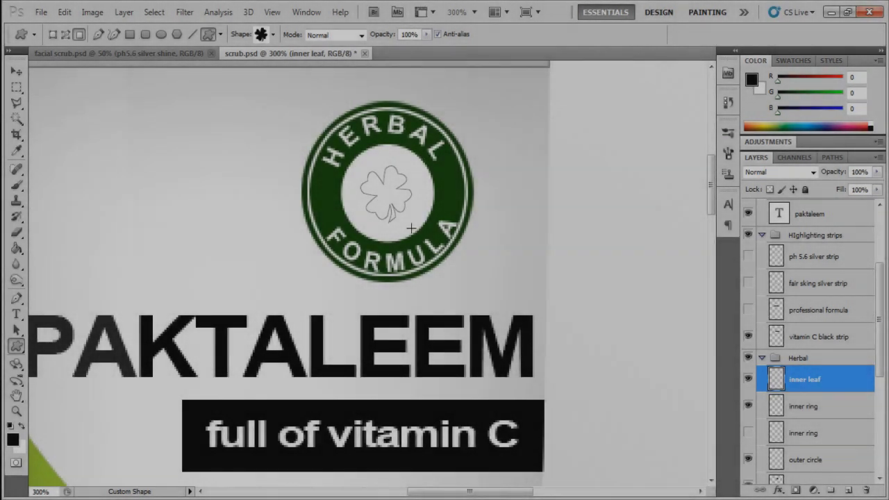
left_click_drag(411, 227, 412, 225)
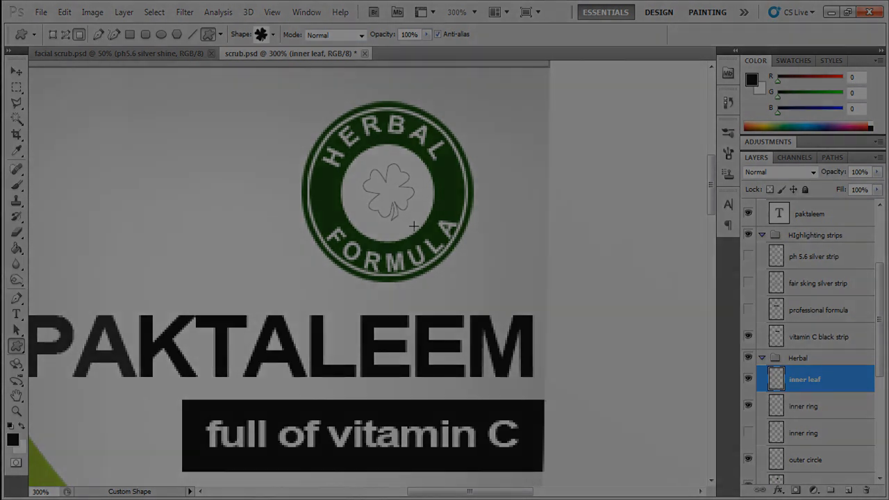
left_click_drag(413, 225, 412, 225)
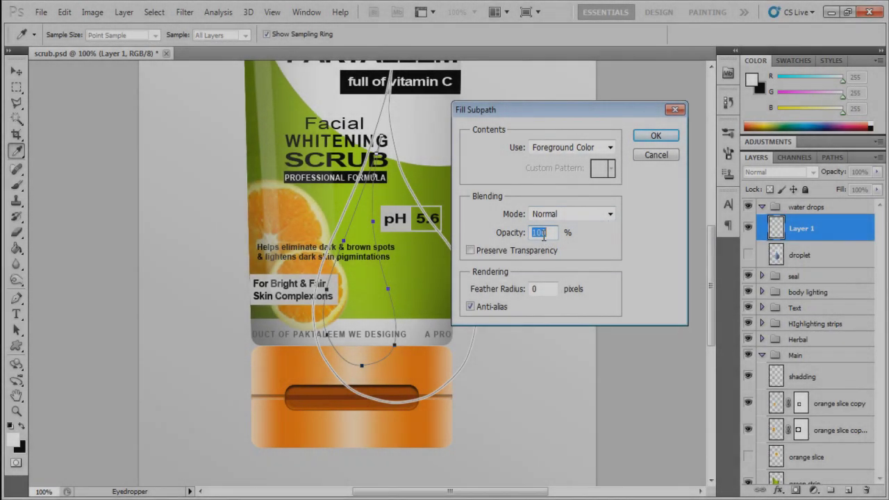
Confirm the white droplet fill, set its drop shadow angle to 180°, and drag it onto the cap.
left_click(656, 136)
key("a")
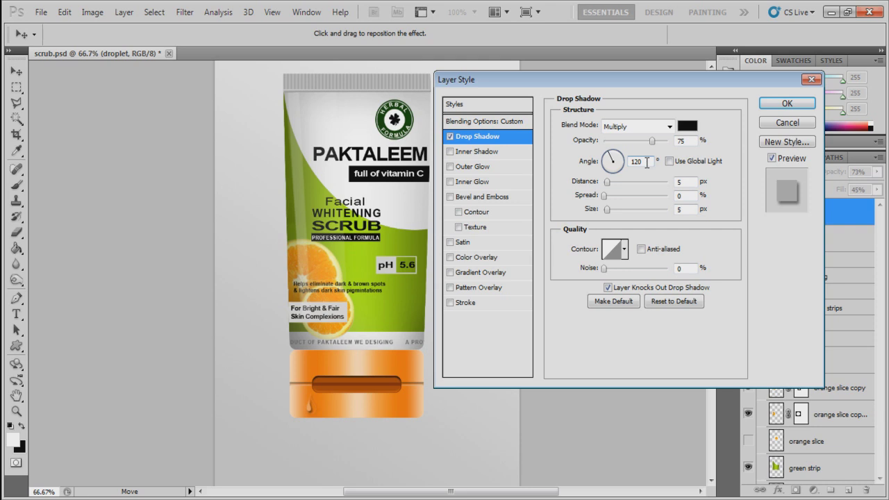
left_click_drag(647, 162, 626, 161)
type("180")
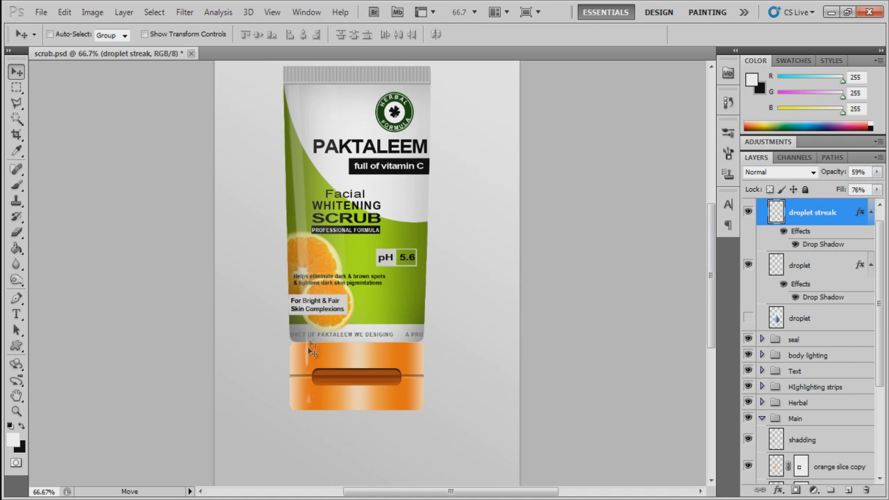
left_click_drag(310, 350, 317, 380)
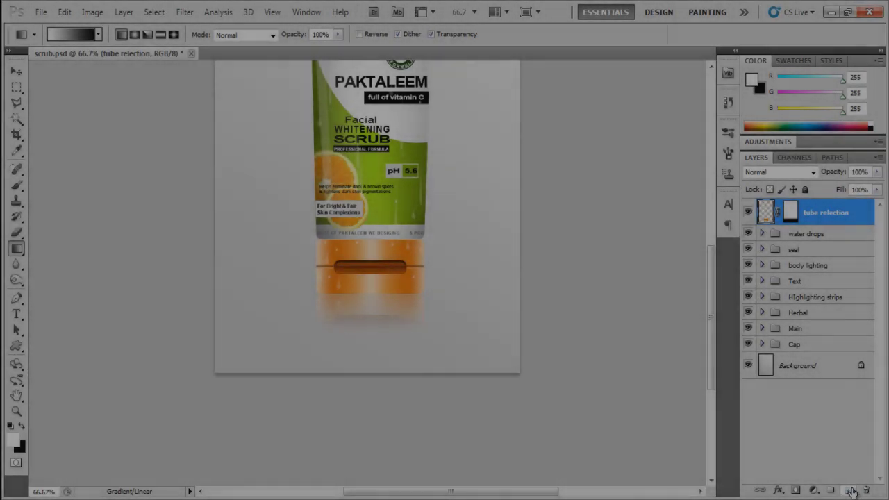
Add and rename a new layer above the reflection, then transform the copied water drops.
left_click(850, 490)
double_click(792, 213)
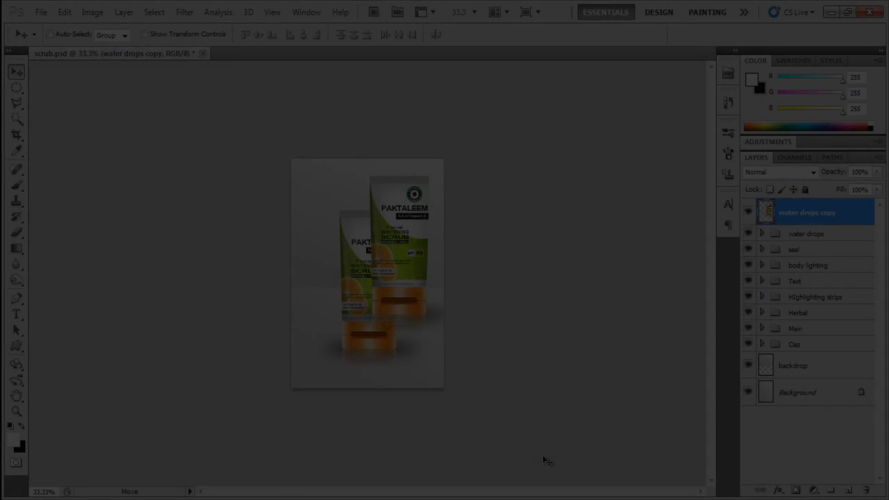
key("ctrl+t")
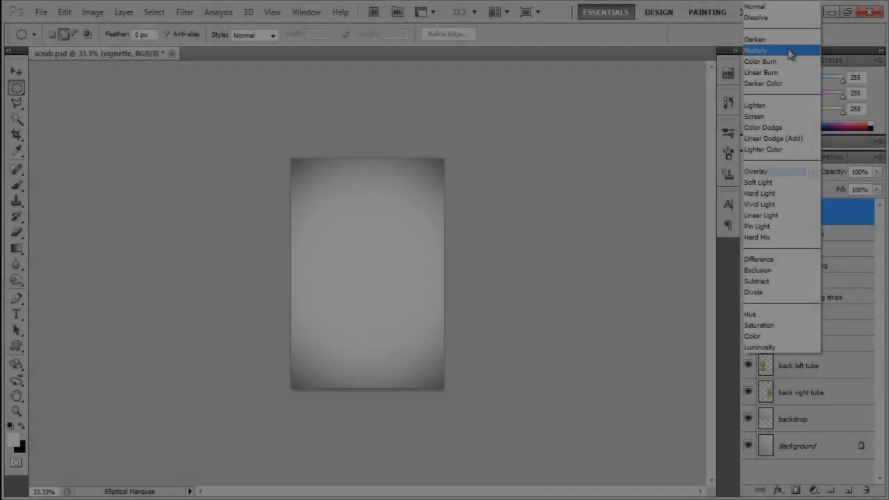
Set the vignette layer to Multiply blend mode and zoom to 50% on the three tubes.
left_click(788, 52)
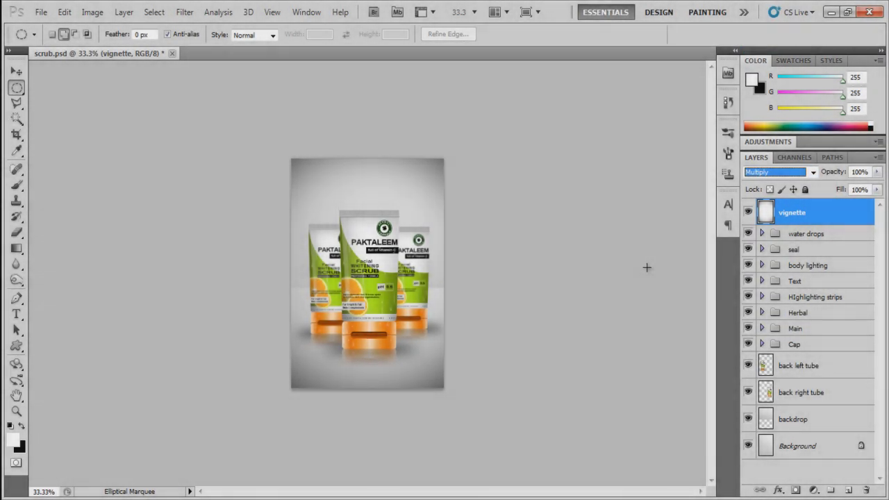
key("ctrl+plus")
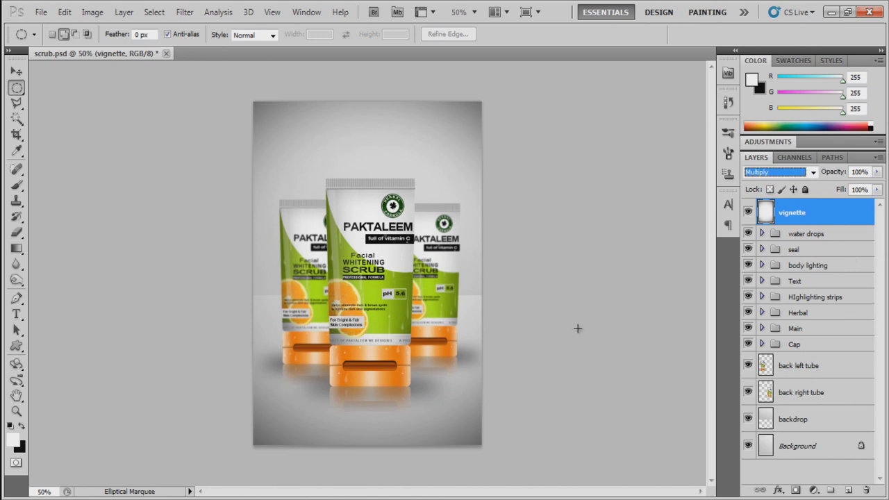
left_click(524, 327)
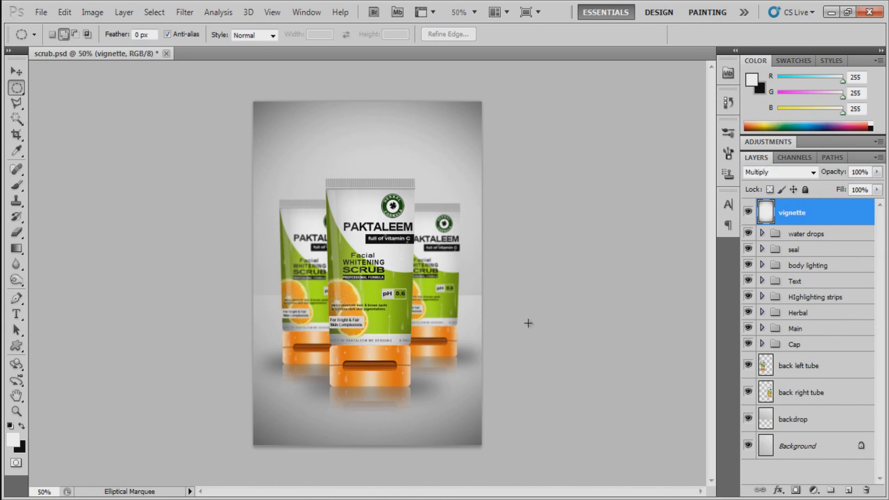